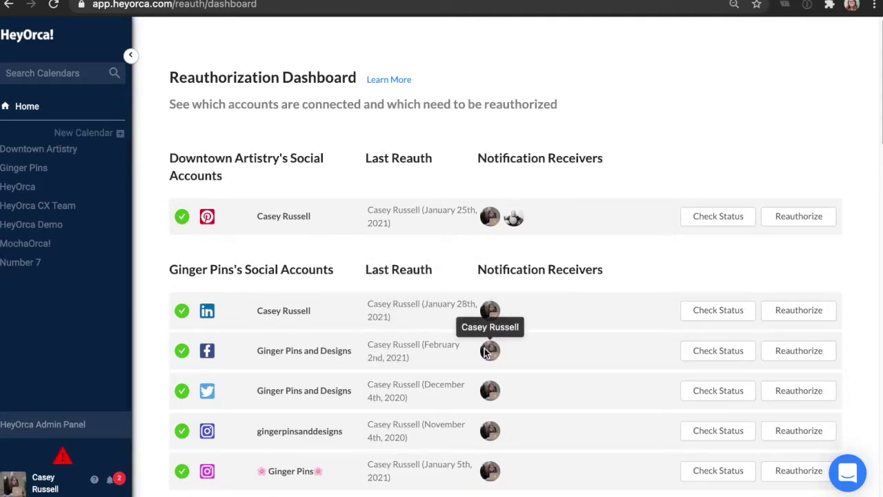
- Start reauthorizing the Ginger Pins and Designs Facebook account from HeyOrca
{"action": "left_click", "coordinate": [821, 352]}
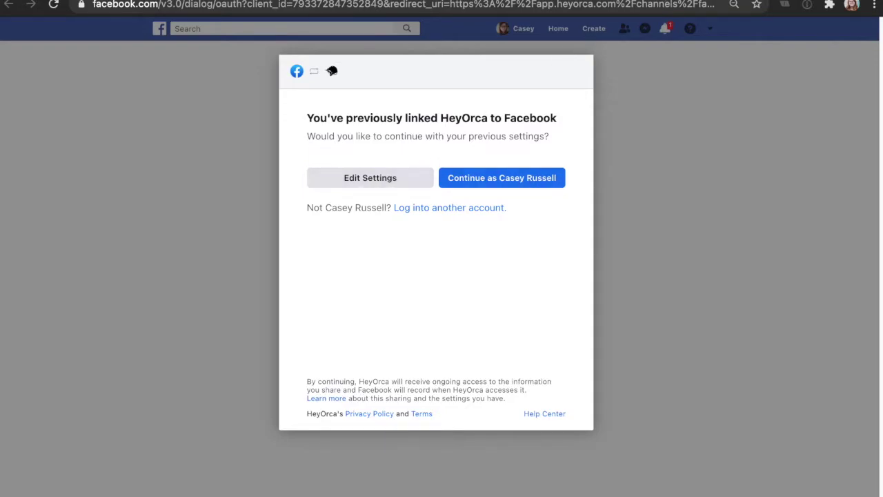
- Go to Facebook Settings & Privacy > Settings and open Business Integrations
{"action": "left_click", "coordinate": [731, 0]}
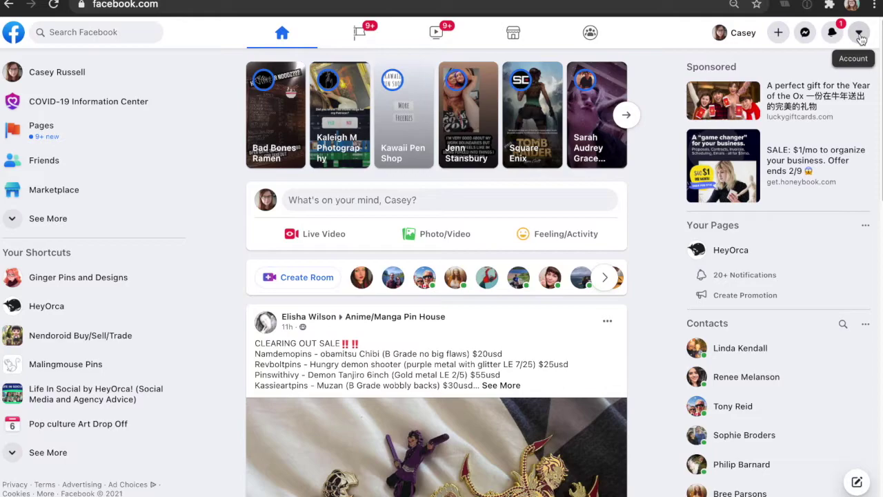
{"action": "left_click", "coordinate": [859, 34]}
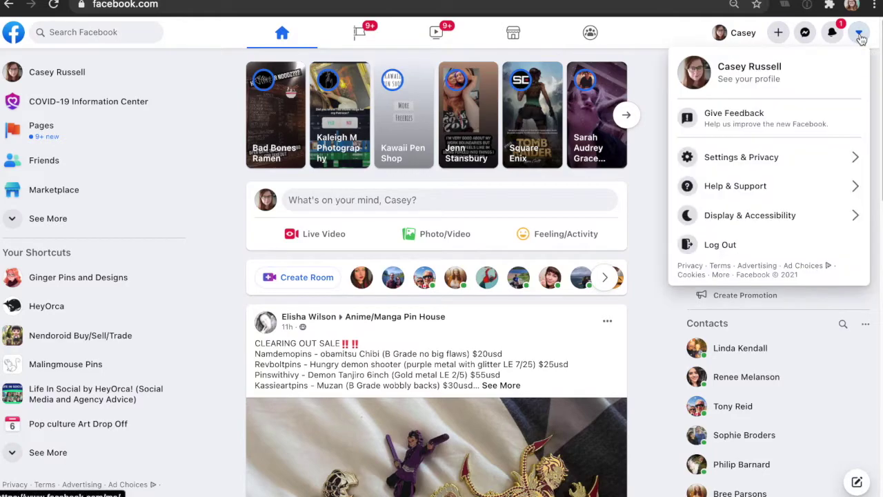
{"action": "left_click", "coordinate": [740, 158]}
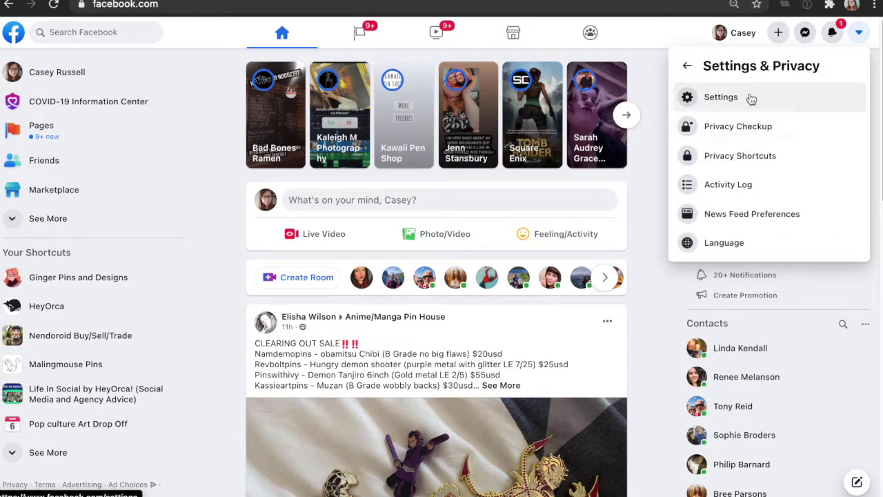
{"action": "left_click", "coordinate": [751, 99]}
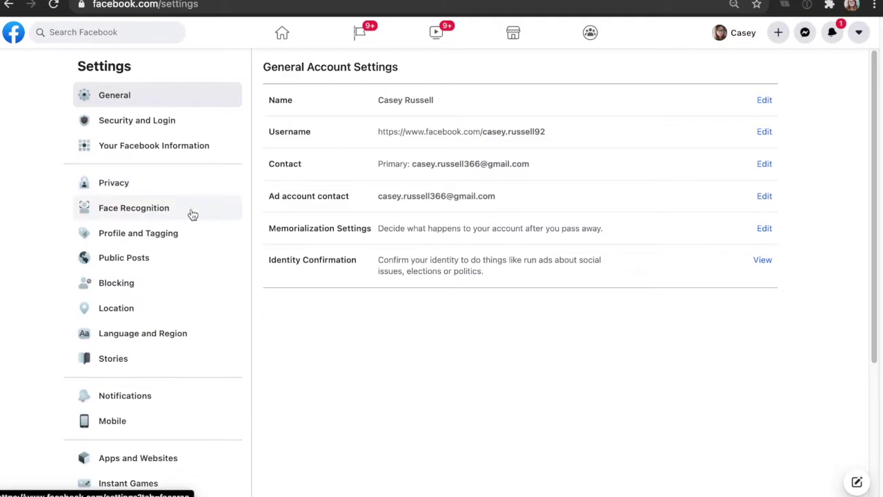
{"action": "scroll", "coordinate": [191, 214], "scroll_direction": "down", "scroll_amount": 3}
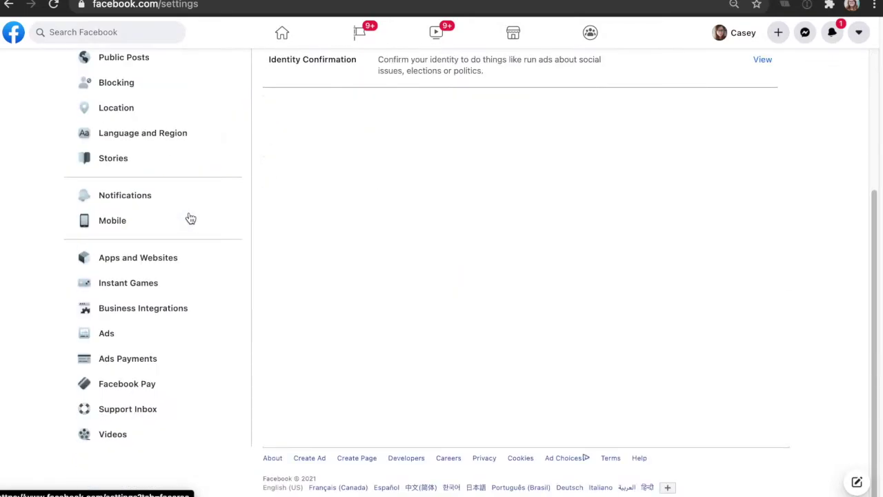
{"action": "left_click", "coordinate": [169, 312]}
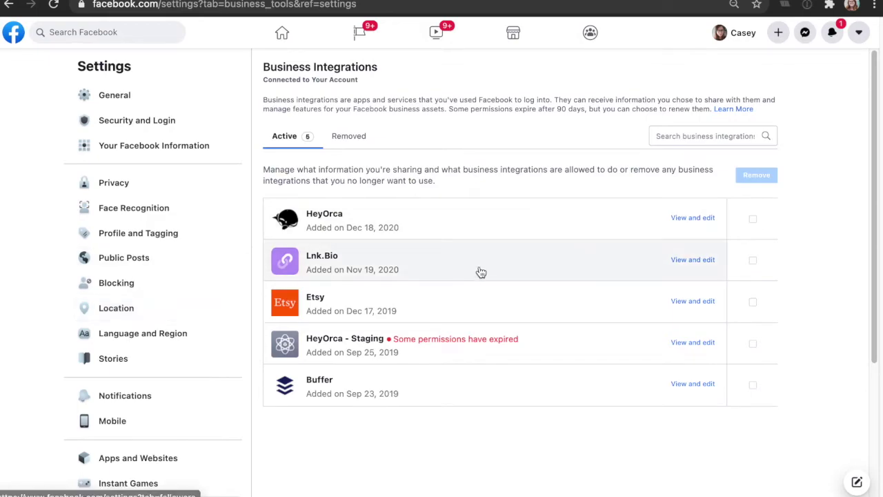
- Open HeyOrca's View and edit permissions and expand See all Pages for the managed Pages list
{"action": "scroll", "coordinate": [494, 299], "scroll_direction": "down", "scroll_amount": 1}
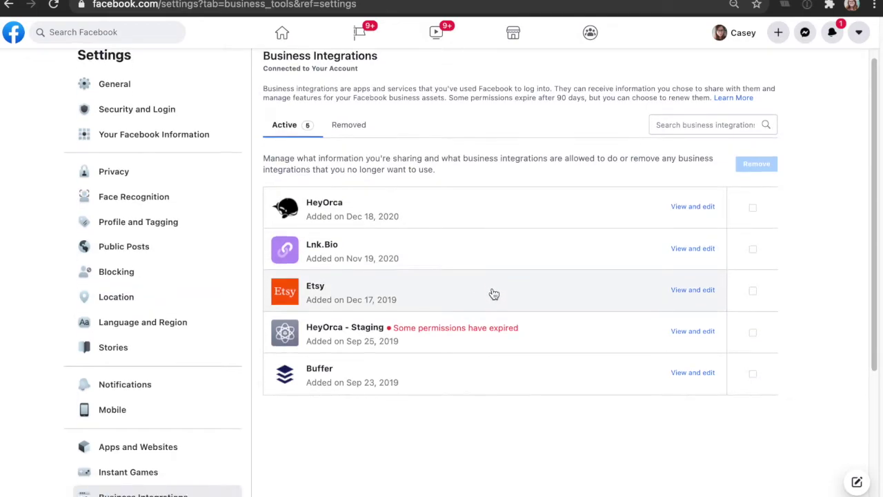
{"action": "left_click", "coordinate": [694, 213]}
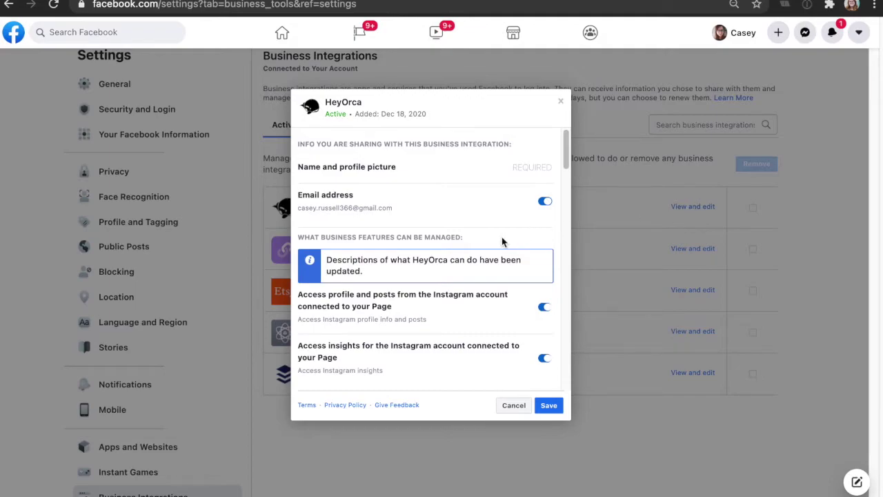
{"action": "scroll", "coordinate": [467, 278], "scroll_direction": "down", "scroll_amount": 3}
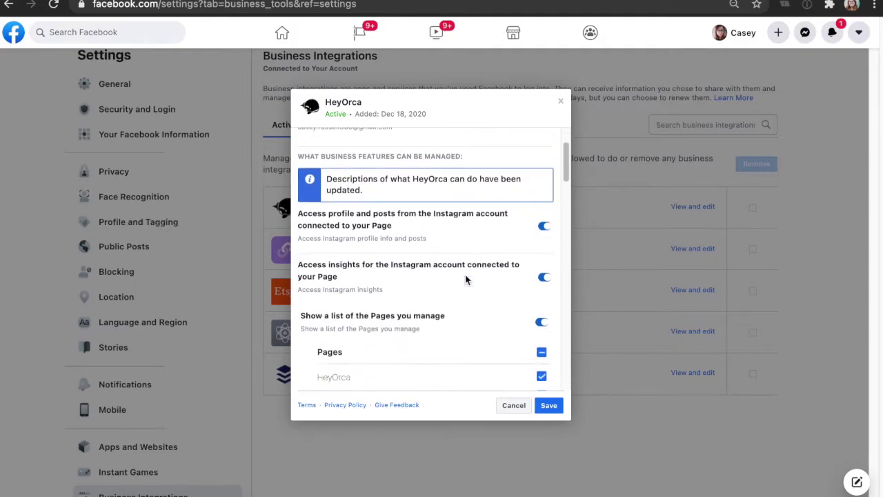
{"action": "scroll", "coordinate": [466, 279], "scroll_direction": "down", "scroll_amount": 1}
{"action": "scroll", "coordinate": [390, 241], "scroll_direction": "up", "scroll_amount": 1}
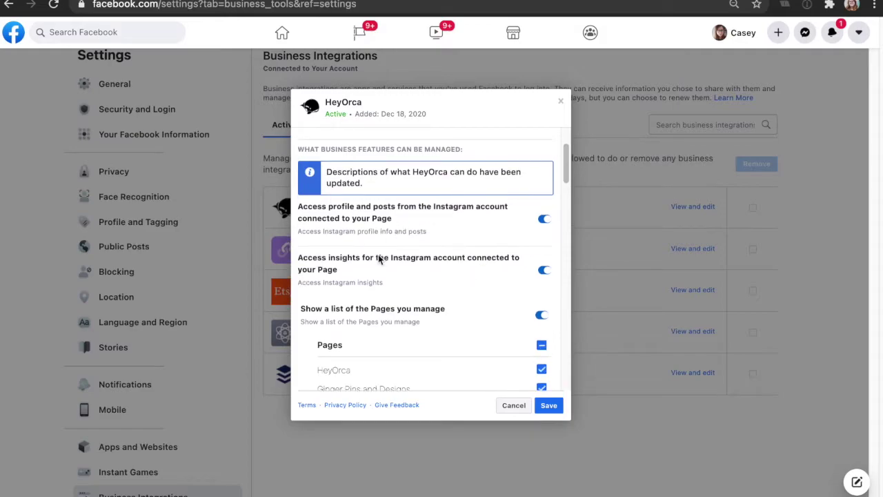
{"action": "scroll", "coordinate": [380, 258], "scroll_direction": "down", "scroll_amount": 4}
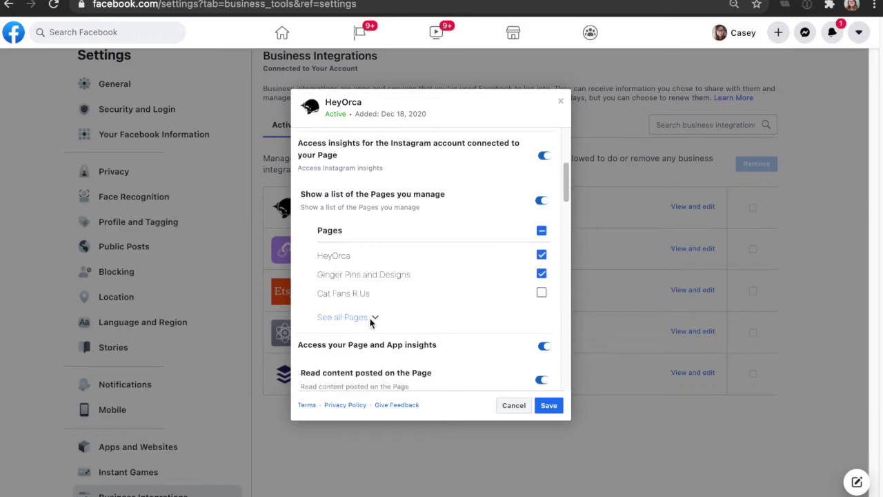
{"action": "left_click", "coordinate": [363, 319]}
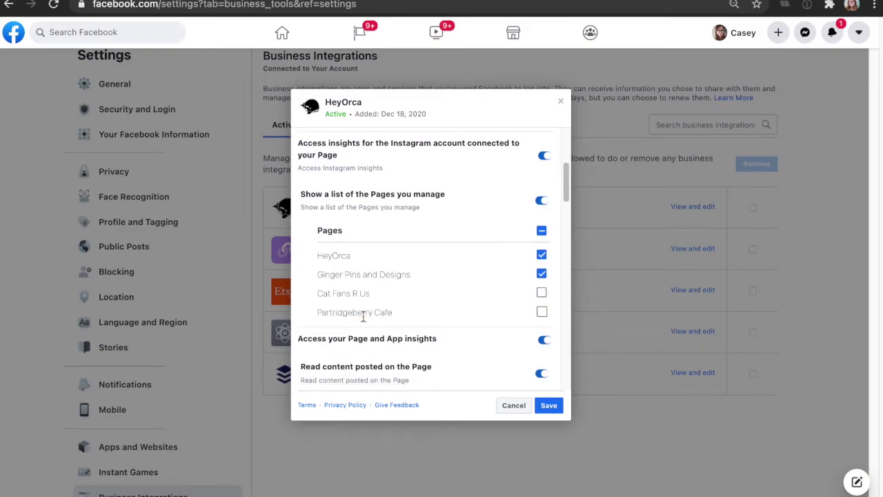
- Tick Cat Fans R Us for the Pages list, and Partridgeberry Cafe and Cat Fans R Us for Read content
{"action": "left_click", "coordinate": [542, 293]}
{"action": "scroll", "coordinate": [479, 283], "scroll_direction": "down", "scroll_amount": 1}
{"action": "scroll", "coordinate": [479, 283], "scroll_direction": "down", "scroll_amount": 3}
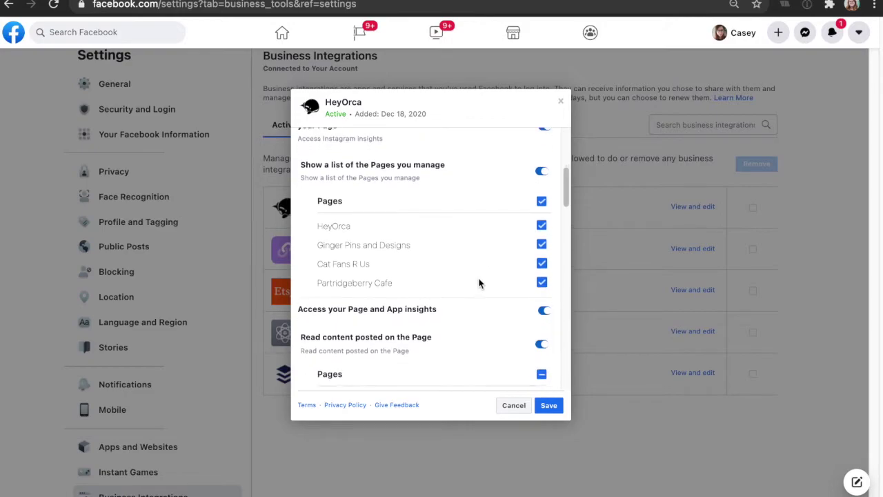
{"action": "scroll", "coordinate": [479, 283], "scroll_direction": "down", "scroll_amount": 5}
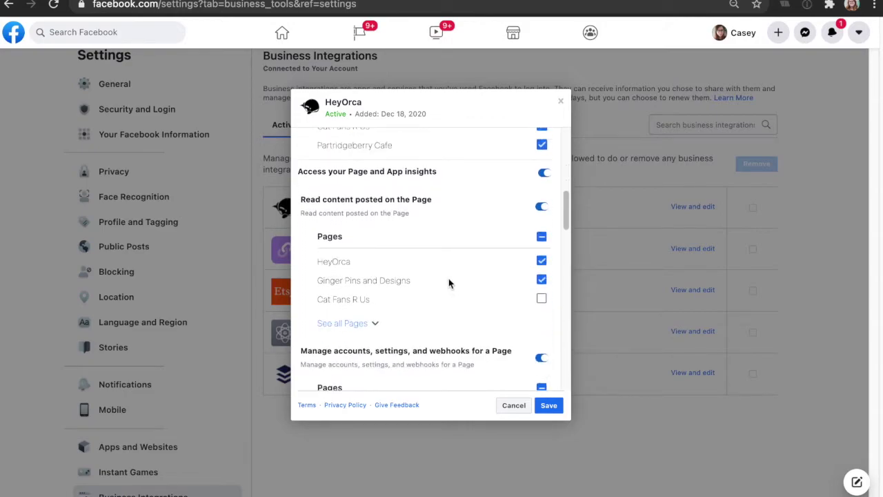
{"action": "left_click", "coordinate": [369, 324]}
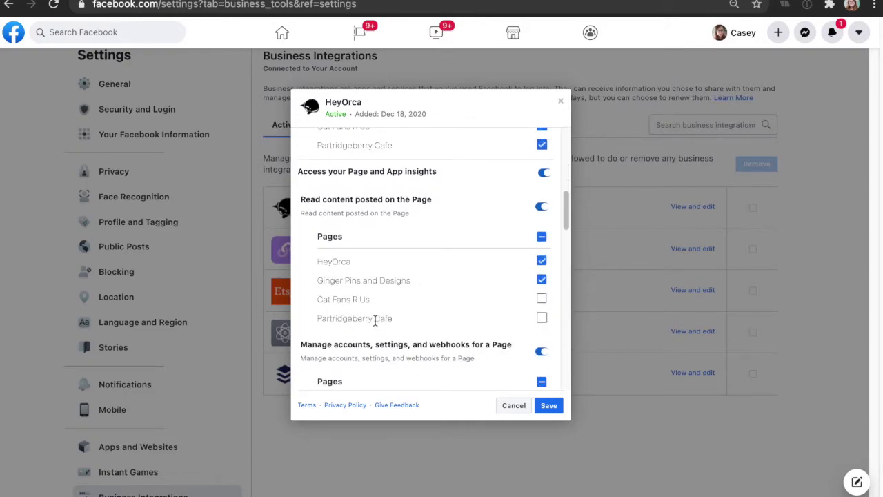
{"action": "left_click", "coordinate": [542, 318]}
{"action": "left_click", "coordinate": [542, 298]}
{"action": "scroll", "coordinate": [500, 266], "scroll_direction": "down", "scroll_amount": 2}
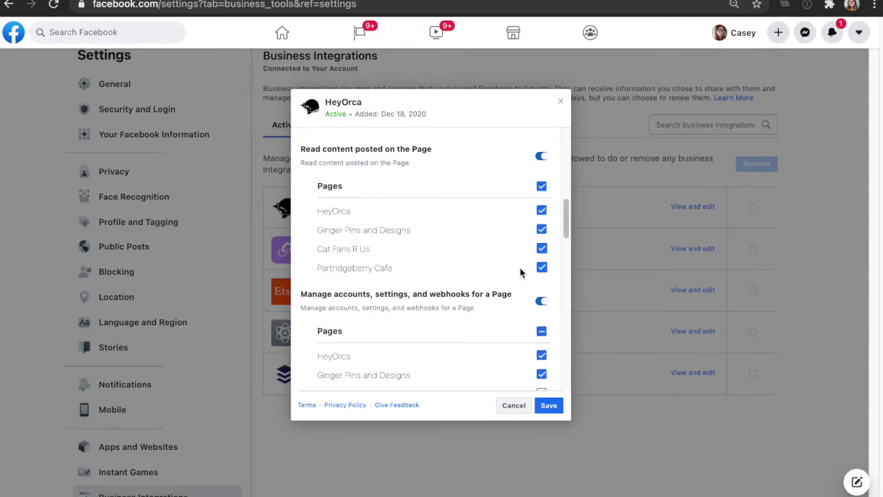
{"action": "scroll", "coordinate": [467, 282], "scroll_direction": "down", "scroll_amount": 2}
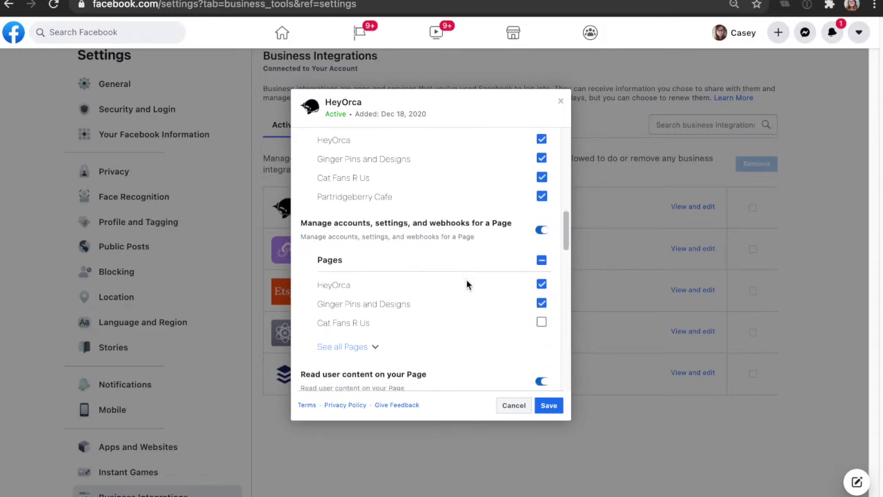
{"action": "left_click", "coordinate": [373, 342]}
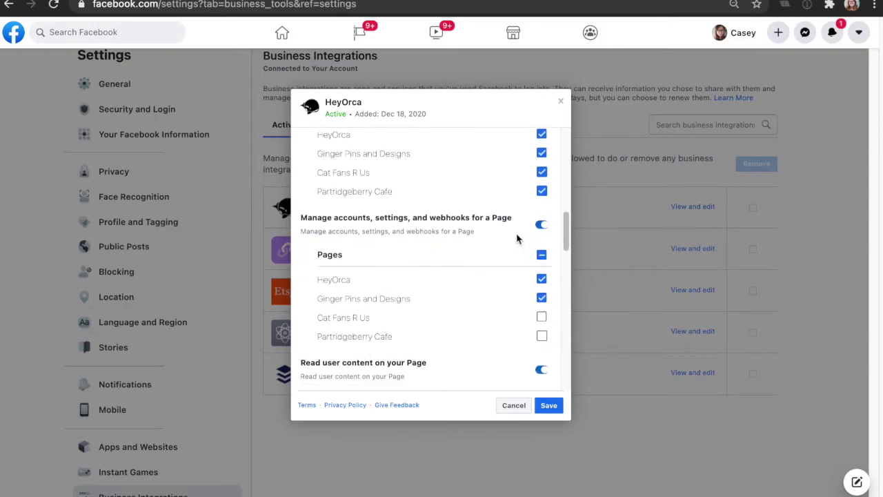
- Grant Cat Fans R Us and Partridgeberry Cafe for managing accounts and reading user content
{"action": "left_click", "coordinate": [542, 317]}
{"action": "left_click", "coordinate": [541, 336]}
{"action": "scroll", "coordinate": [446, 307], "scroll_direction": "down", "scroll_amount": 1}
{"action": "scroll", "coordinate": [446, 307], "scroll_direction": "down", "scroll_amount": 3}
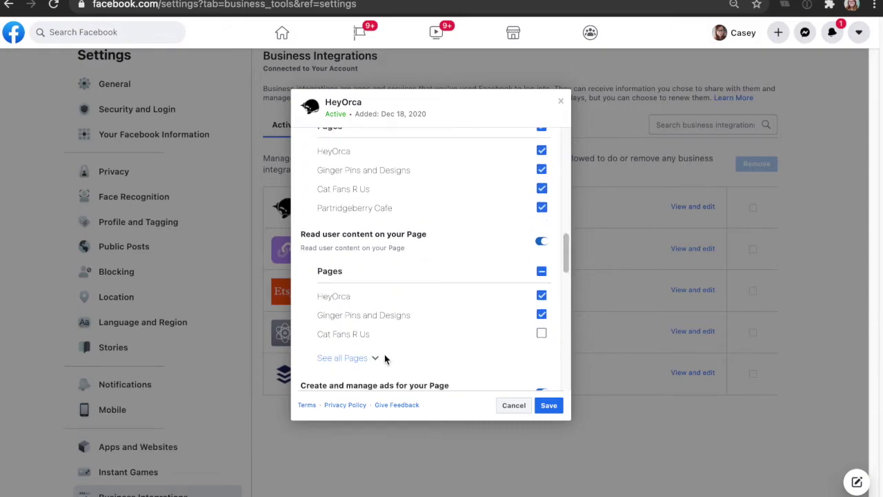
{"action": "left_click", "coordinate": [372, 357]}
{"action": "left_click", "coordinate": [541, 352]}
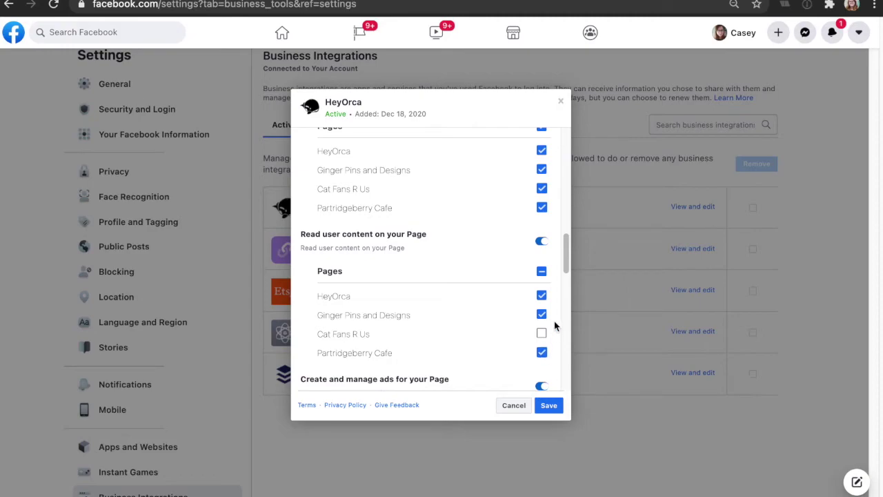
{"action": "left_click", "coordinate": [542, 333]}
{"action": "scroll", "coordinate": [387, 326], "scroll_direction": "down", "scroll_amount": 3}
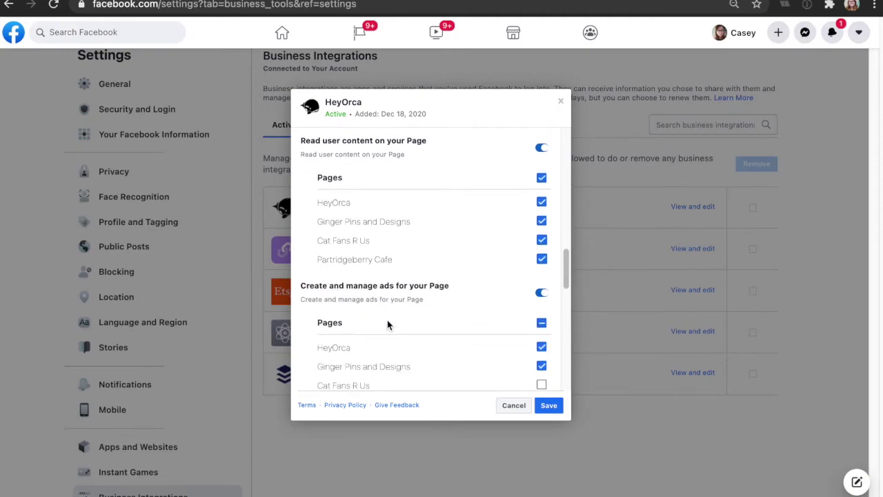
- Grant Cat Fans R Us and Partridgeberry Cafe for managing ads and Page content
{"action": "left_click", "coordinate": [542, 368]}
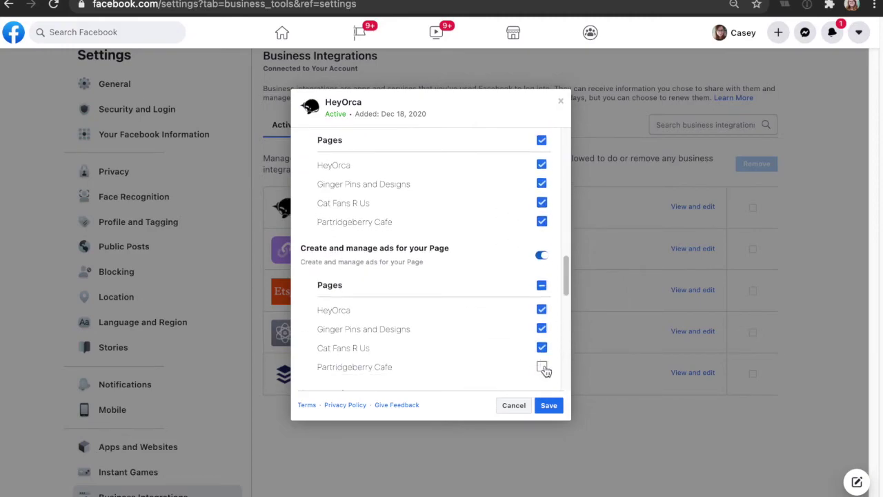
{"action": "left_click", "coordinate": [542, 365]}
{"action": "scroll", "coordinate": [389, 314], "scroll_direction": "down", "scroll_amount": 1}
{"action": "scroll", "coordinate": [391, 314], "scroll_direction": "down", "scroll_amount": 2}
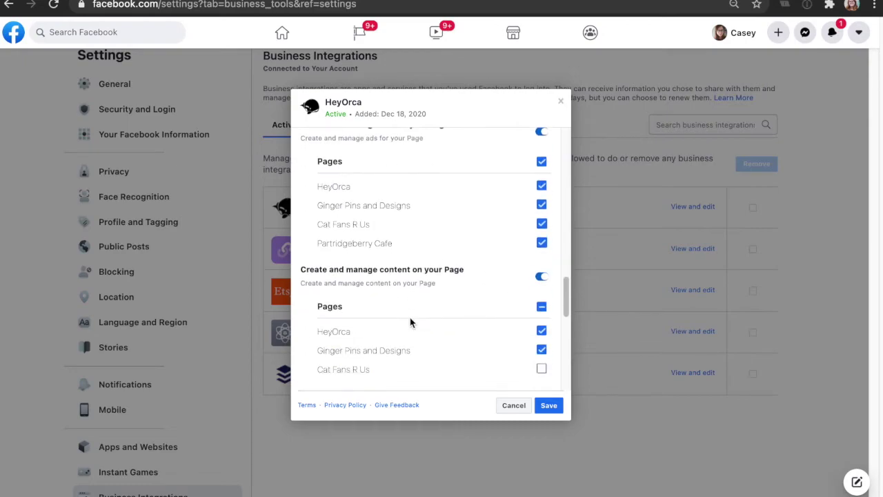
{"action": "left_click", "coordinate": [542, 370]}
{"action": "scroll", "coordinate": [542, 370], "scroll_direction": "down", "scroll_amount": 1}
{"action": "left_click", "coordinate": [541, 364]}
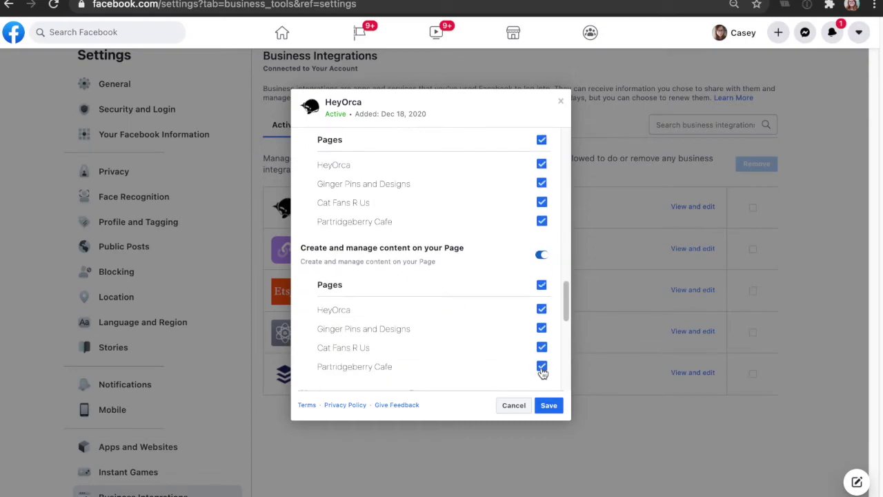
- Grant Cat Fans R Us and Partridgeberry Cafe for managing comments, scrolling to the dialog's end
{"action": "scroll", "coordinate": [467, 339], "scroll_direction": "down", "scroll_amount": 2}
{"action": "scroll", "coordinate": [476, 341], "scroll_direction": "down", "scroll_amount": 2}
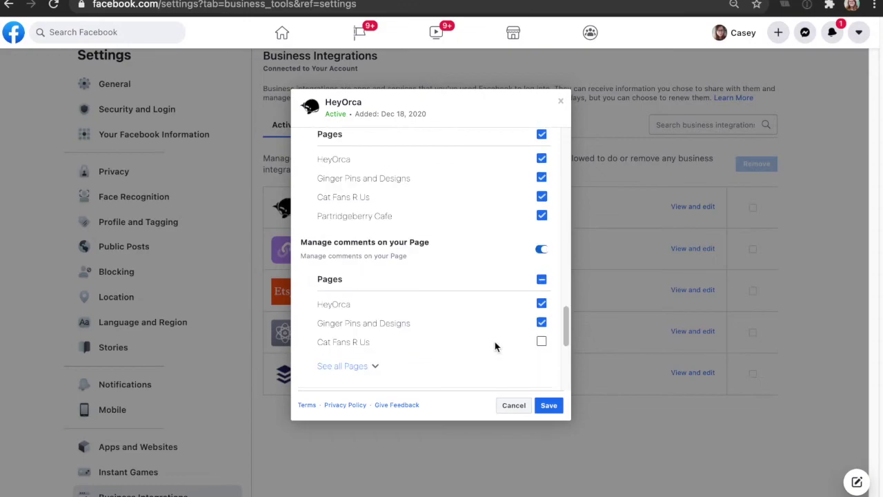
{"action": "left_click", "coordinate": [542, 344]}
{"action": "left_click", "coordinate": [537, 361]}
{"action": "scroll", "coordinate": [473, 331], "scroll_direction": "down", "scroll_amount": 3}
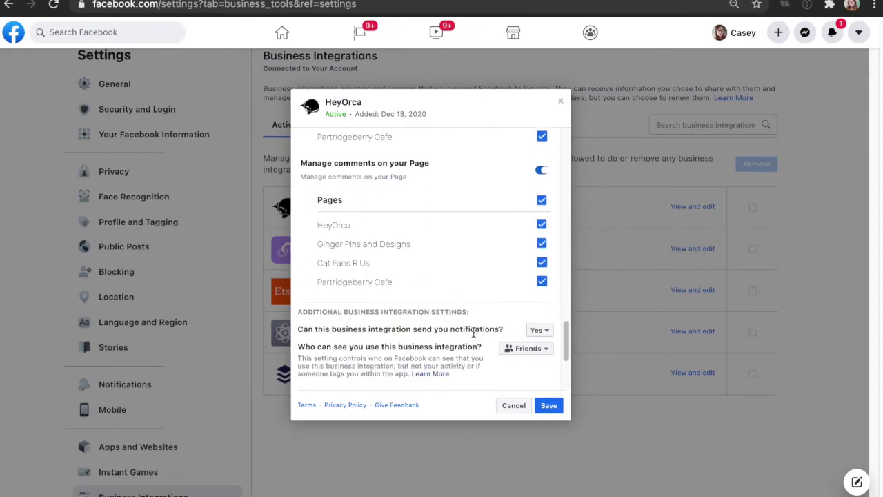
{"action": "scroll", "coordinate": [474, 332], "scroll_direction": "down", "scroll_amount": 3}
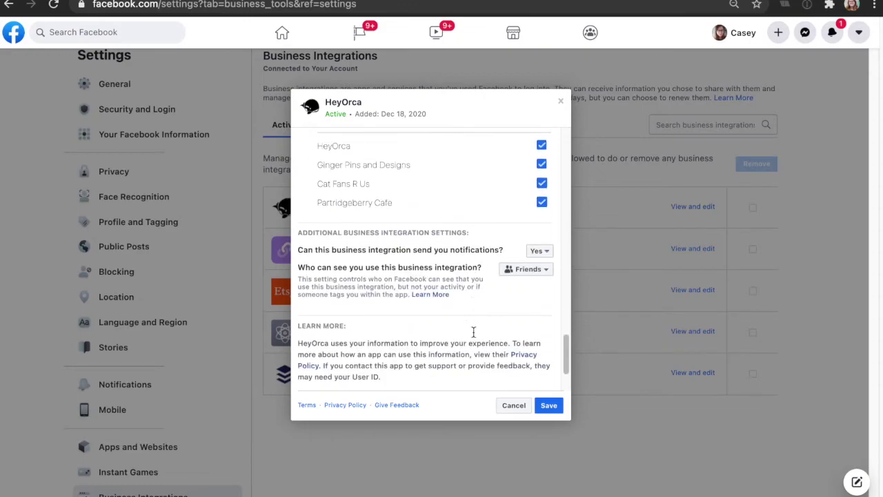
- Save HeyOrca's Facebook permissions, then Reauthorize Ginger Pins and Designs and Continue
{"action": "left_click", "coordinate": [550, 404]}
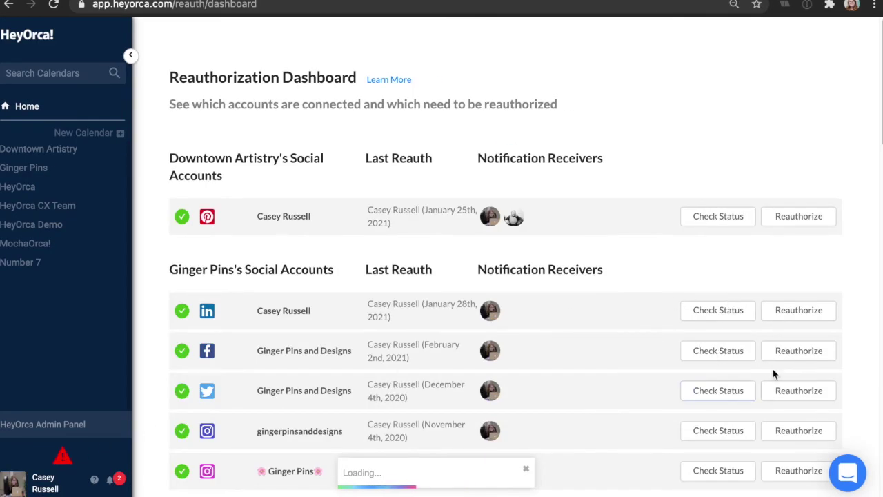
{"action": "left_click", "coordinate": [785, 359]}
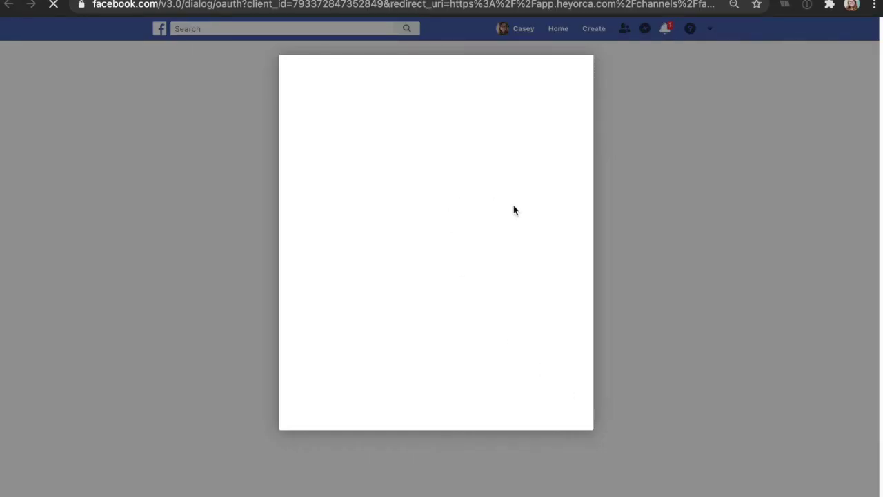
{"action": "left_click", "coordinate": [518, 181]}
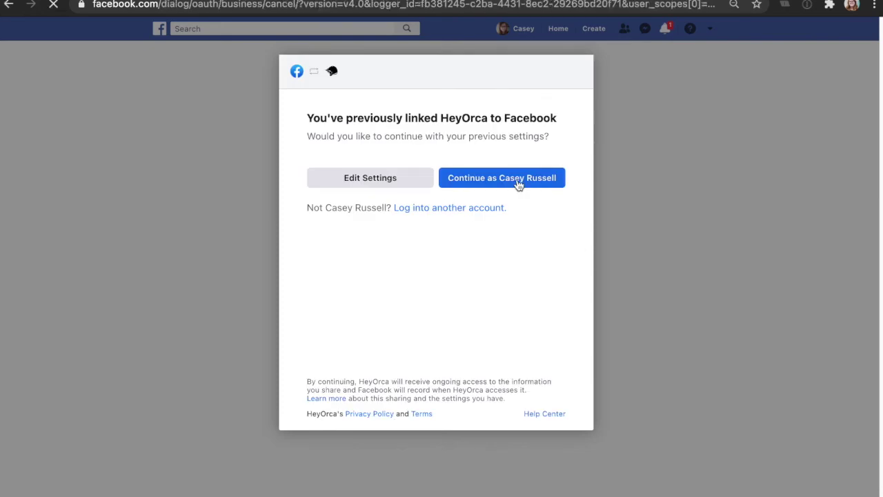